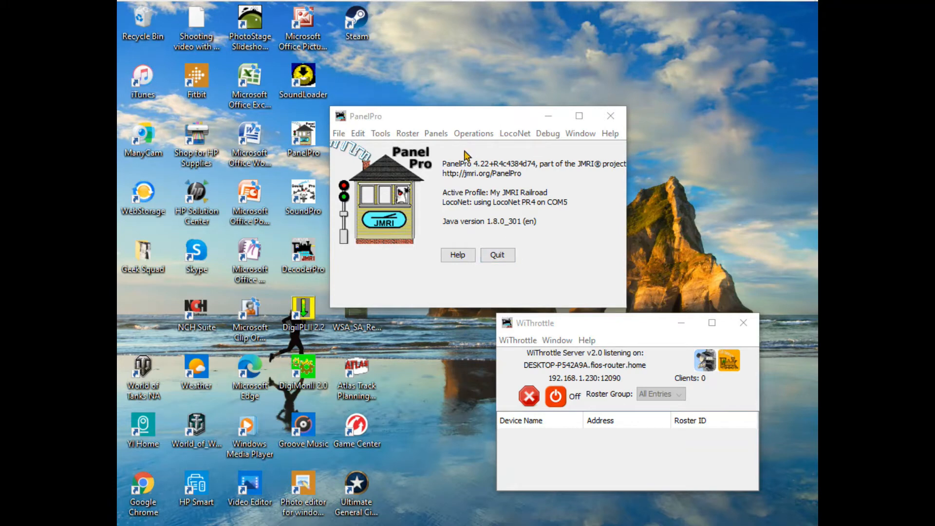
- Create a new route named Southside Local in the operations routes list
click(471, 134)
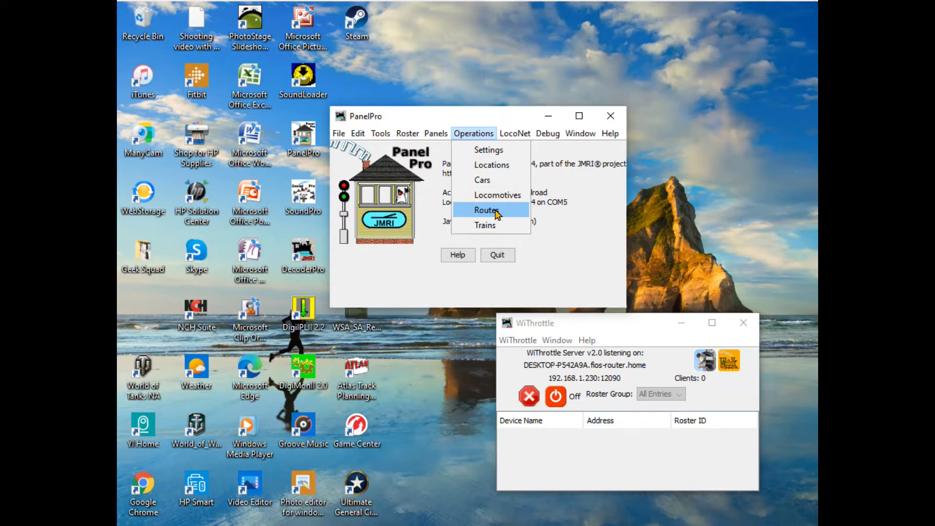
click(496, 214)
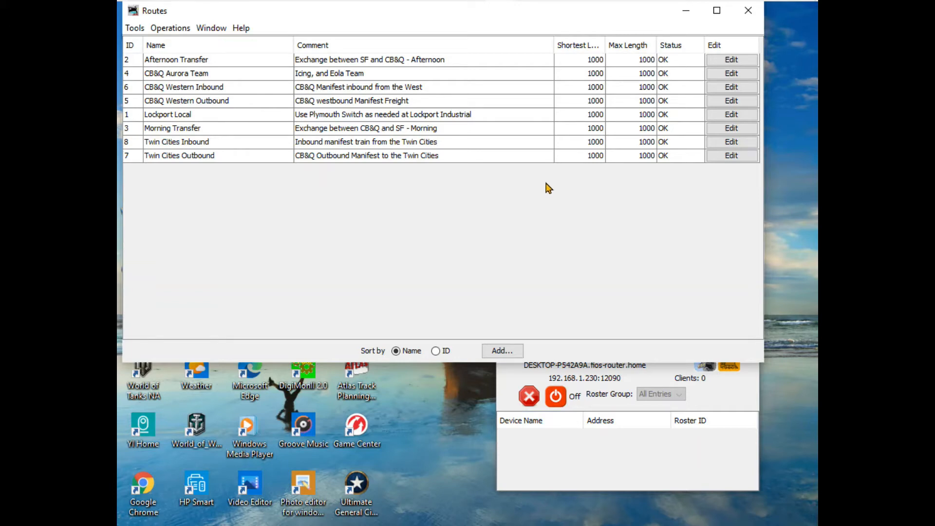
click(504, 351)
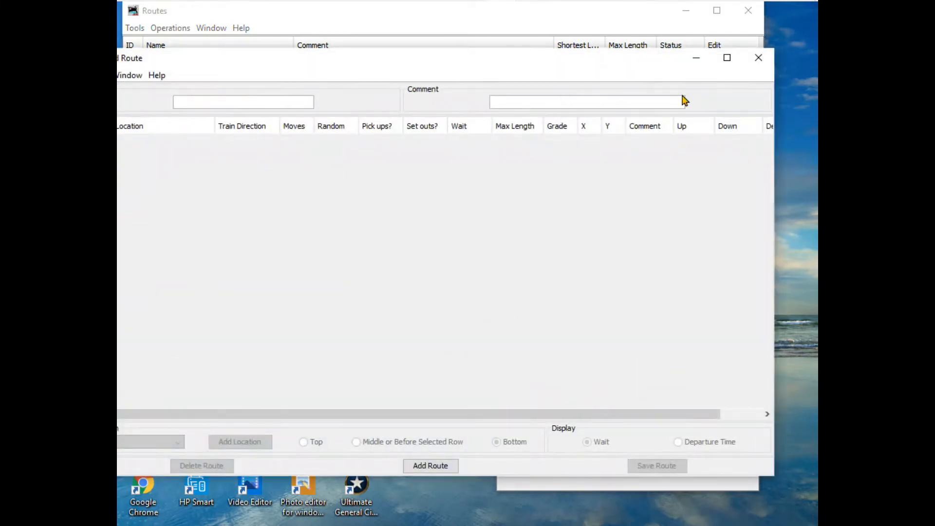
text(Southside Local)
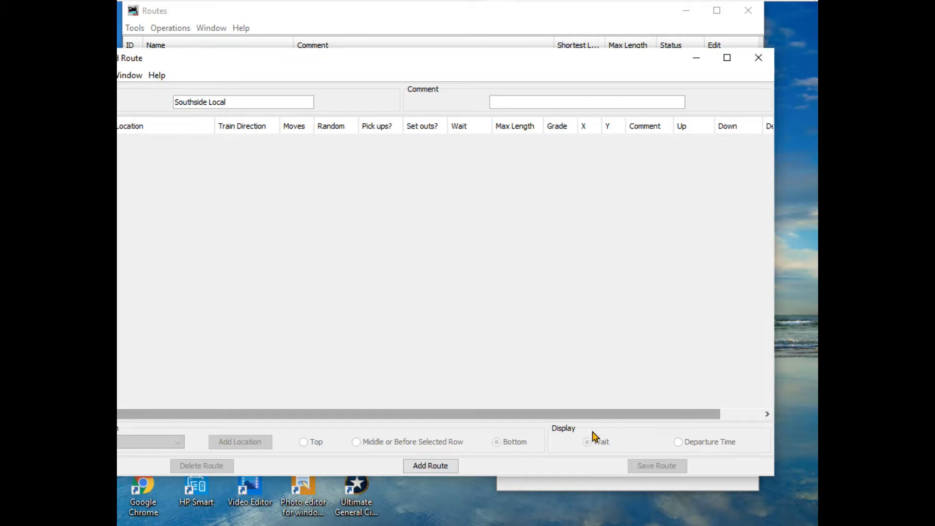
click(430, 466)
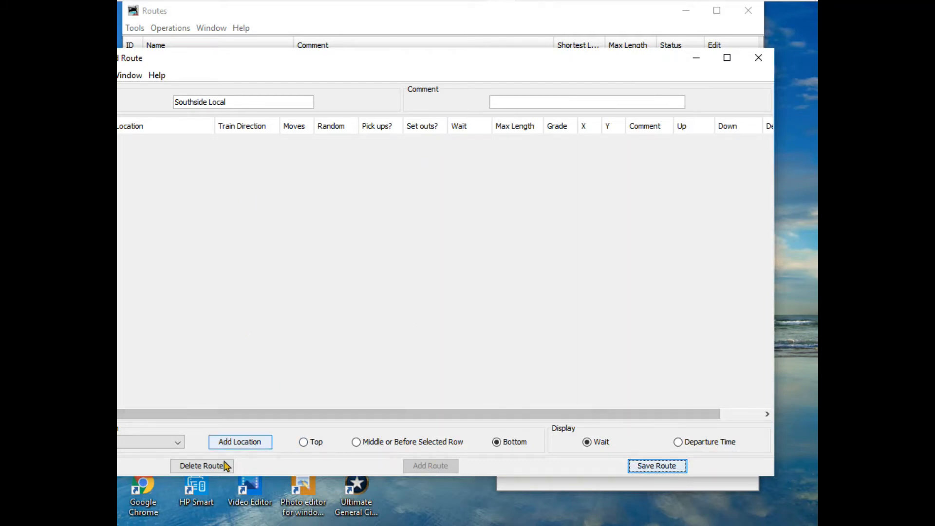
- Add Van Buren St as the first location of the Southside Local route and set its train direction to South
click(179, 442)
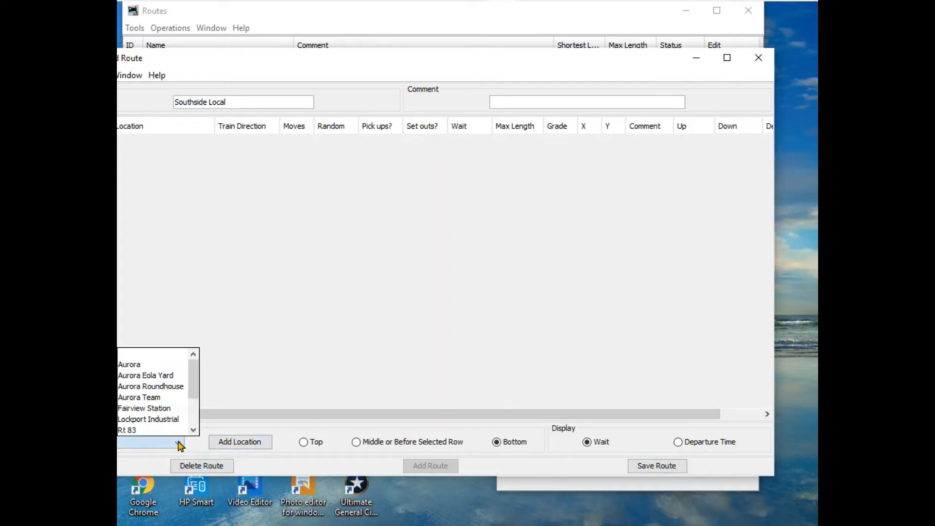
drag(191, 385, 193, 403)
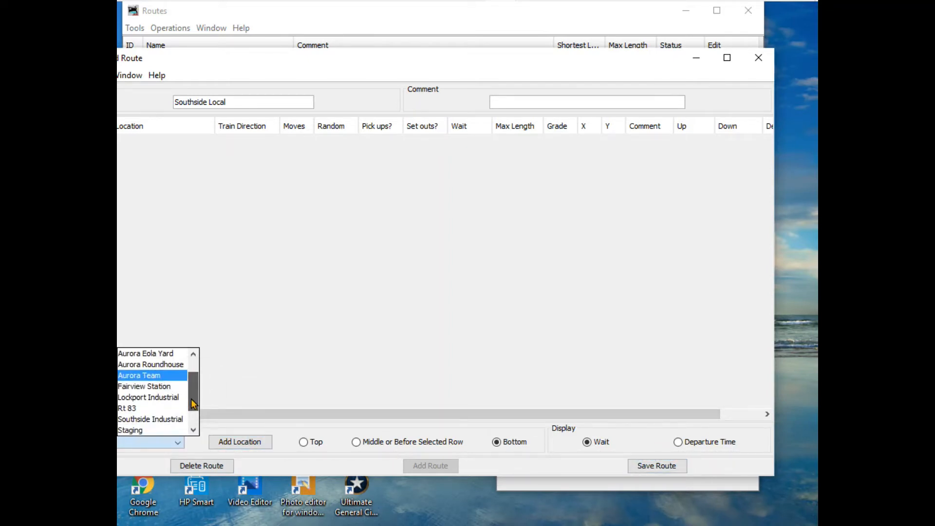
click(167, 419)
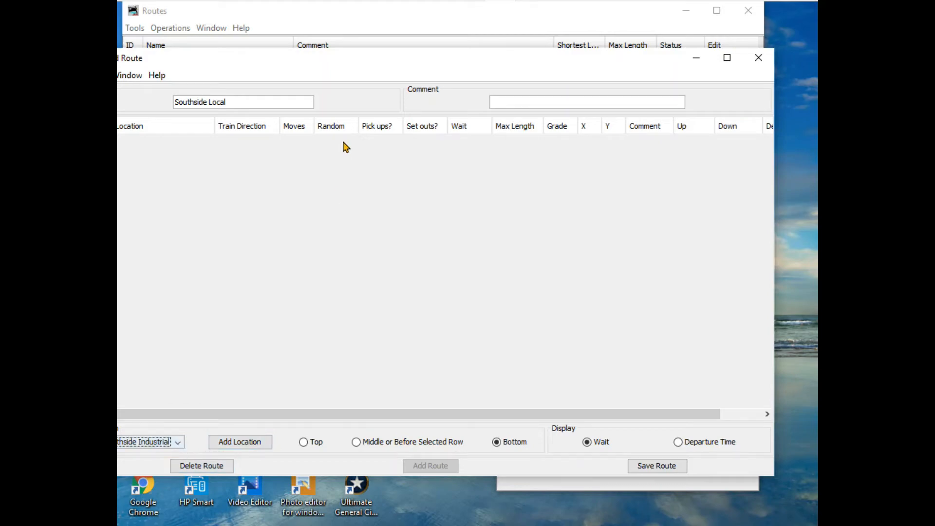
click(178, 445)
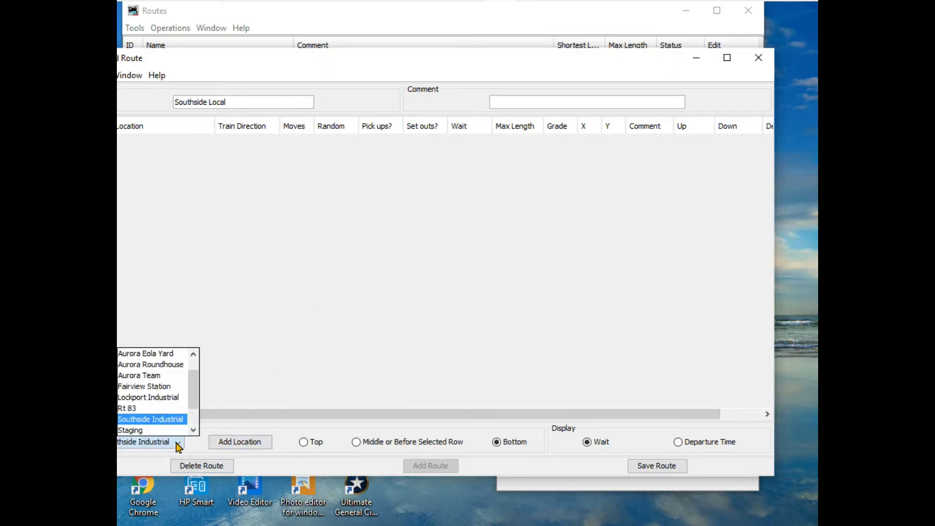
drag(194, 397, 194, 412)
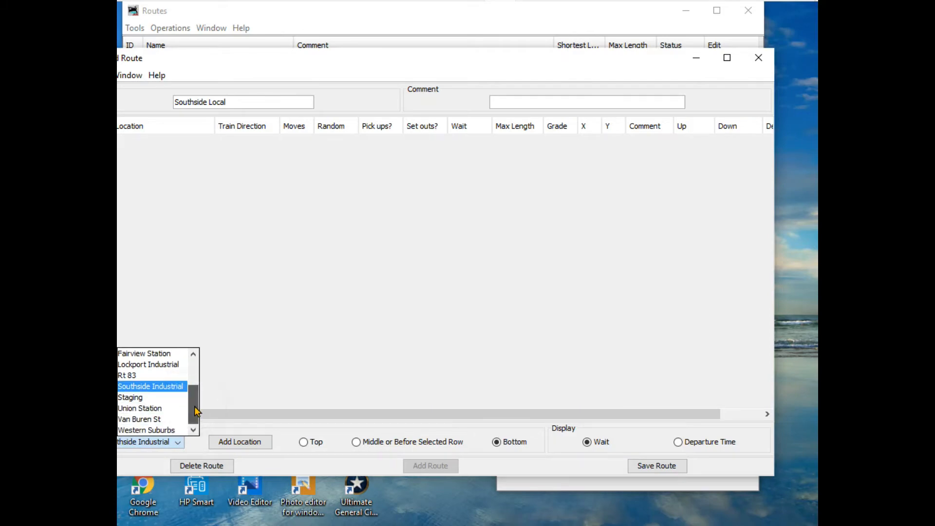
click(153, 419)
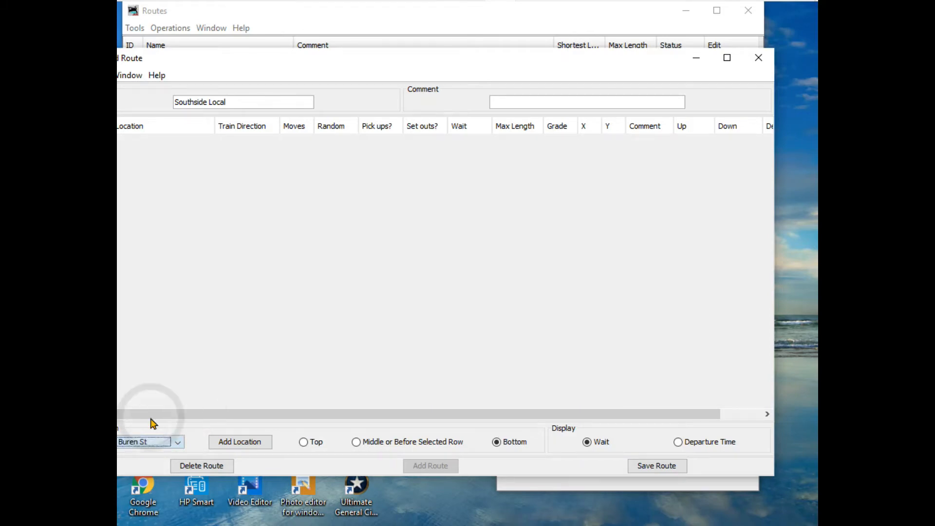
click(242, 444)
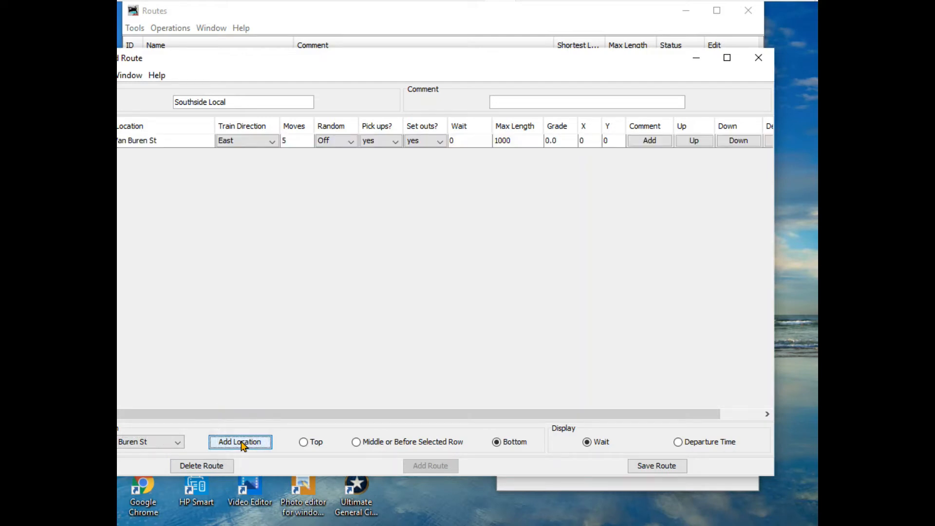
click(271, 141)
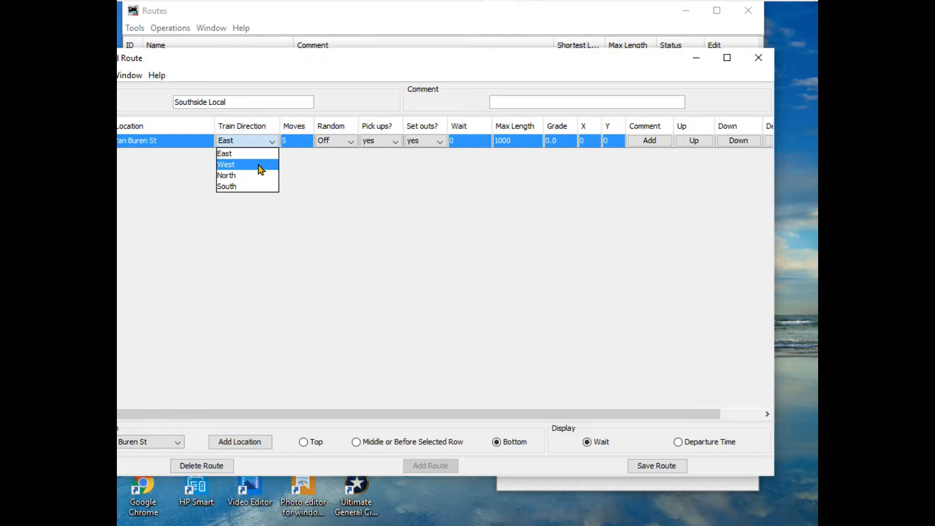
click(257, 188)
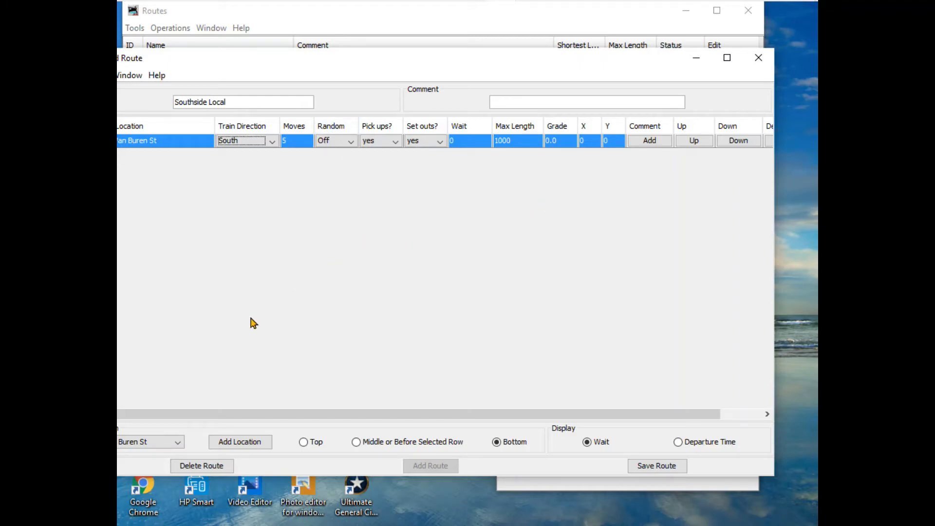
- Add Southside Industrial as the second location of the Southside Local route
click(178, 444)
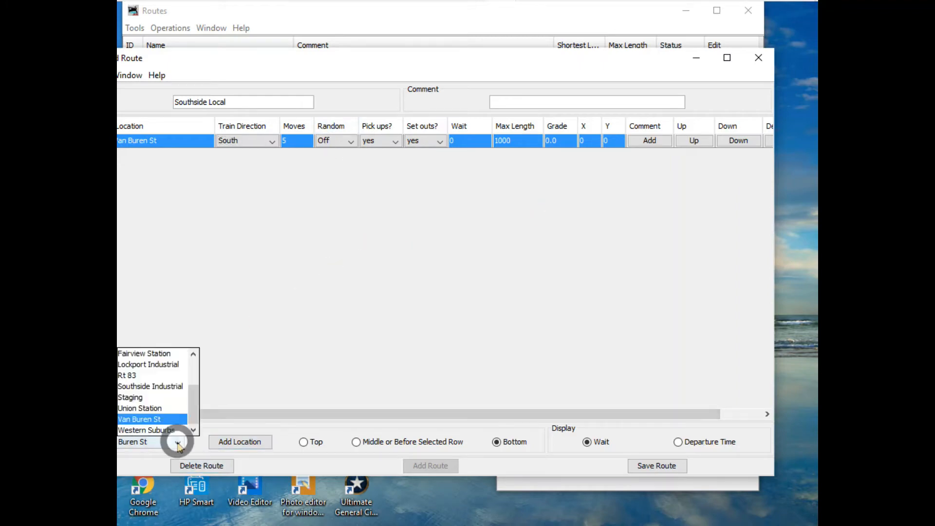
click(164, 387)
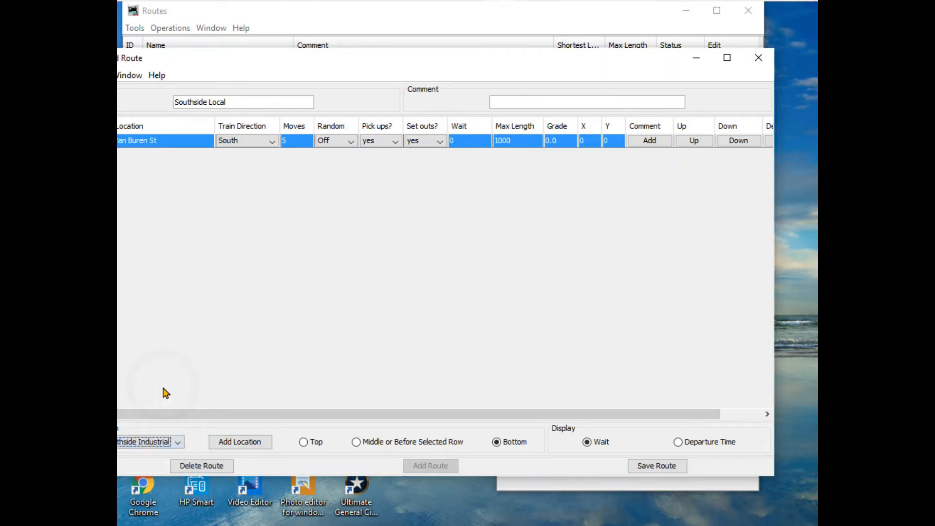
click(239, 444)
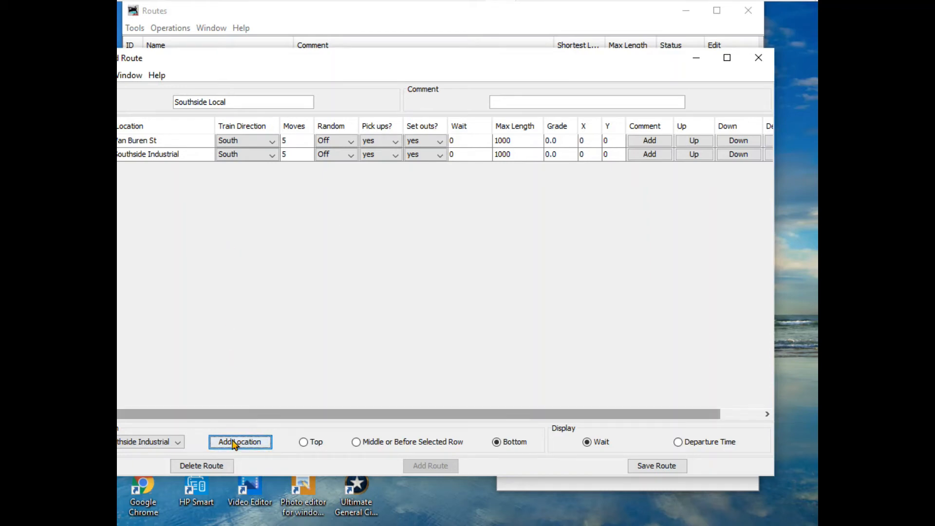
- Add Van Buren St again as the final location of the Southside Local route, save the route and close its window
click(178, 444)
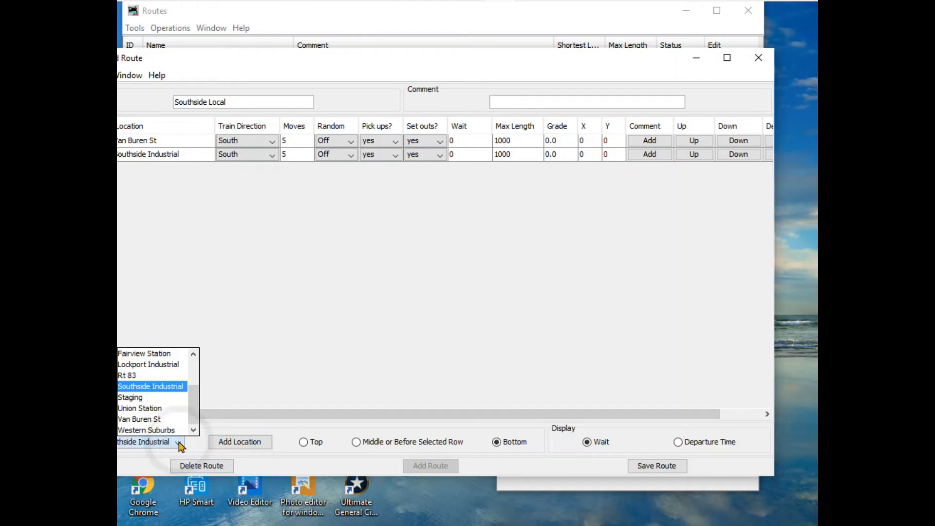
click(157, 421)
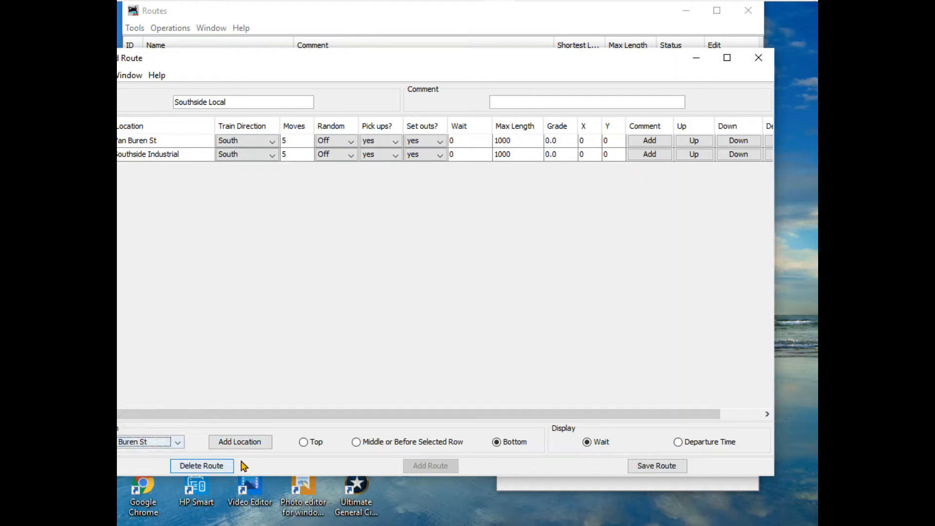
click(242, 443)
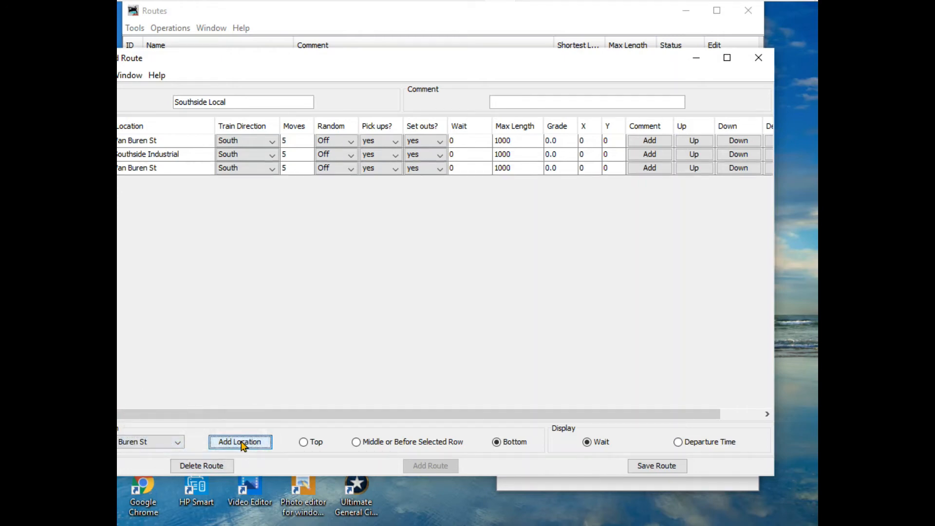
click(657, 469)
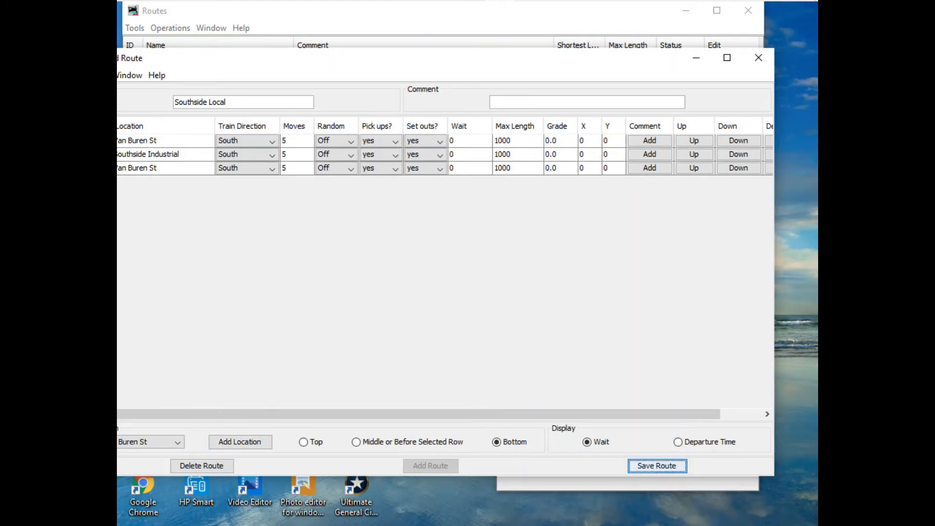
click(759, 57)
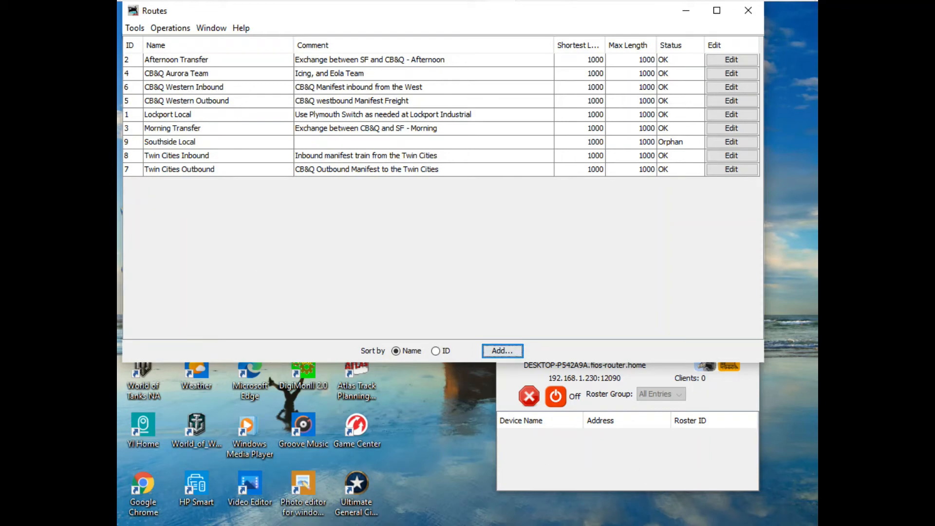
- Create another new route named Western Suburbs
click(502, 351)
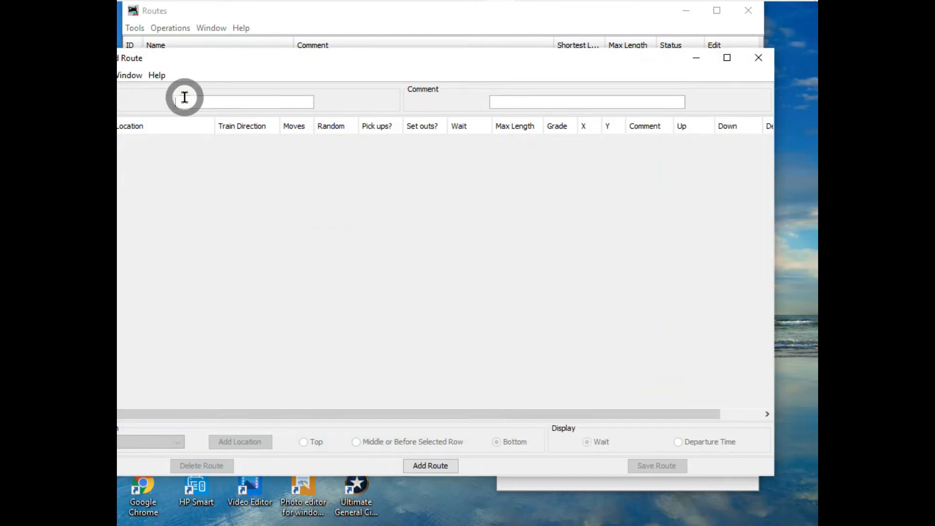
text(Wes)
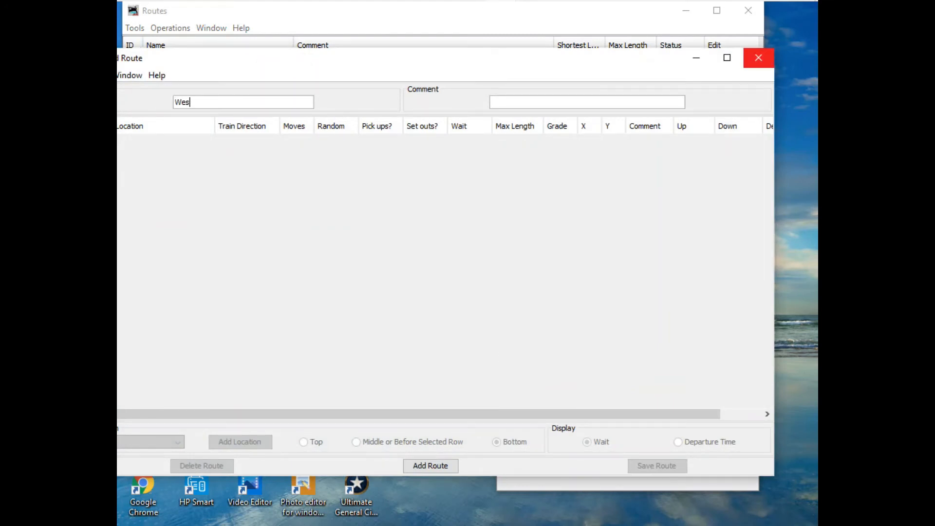
text(tern Suburbs)
click(434, 466)
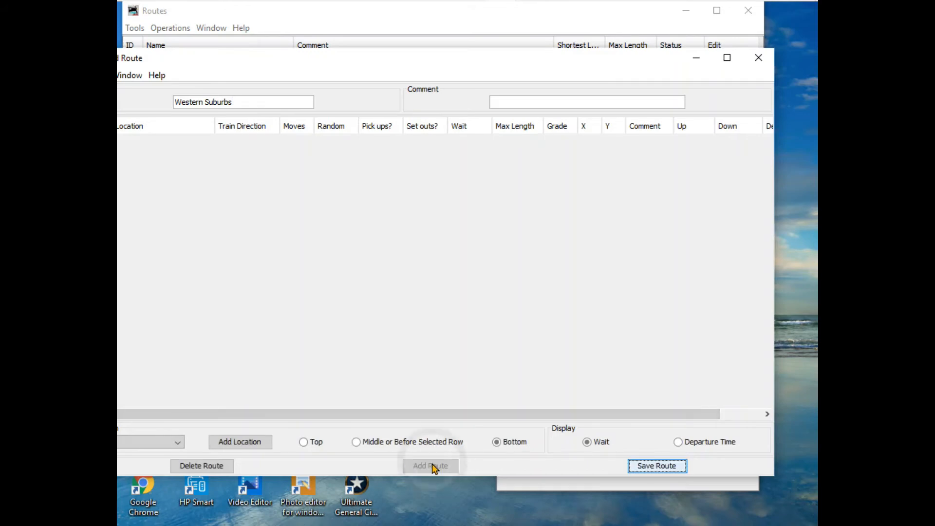
- Add Van Buren St as the first location of the Western Suburbs route
click(178, 443)
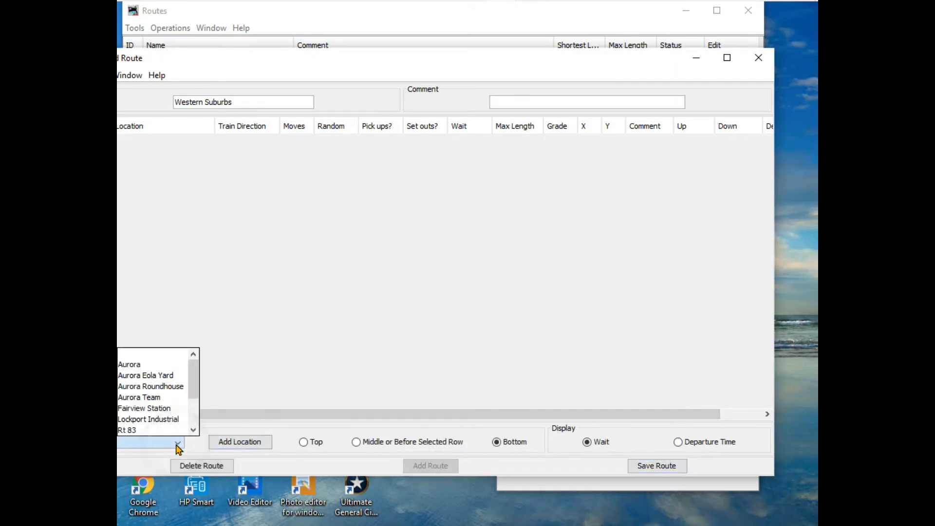
click(192, 392)
drag(194, 398, 191, 405)
drag(194, 413, 194, 422)
click(166, 432)
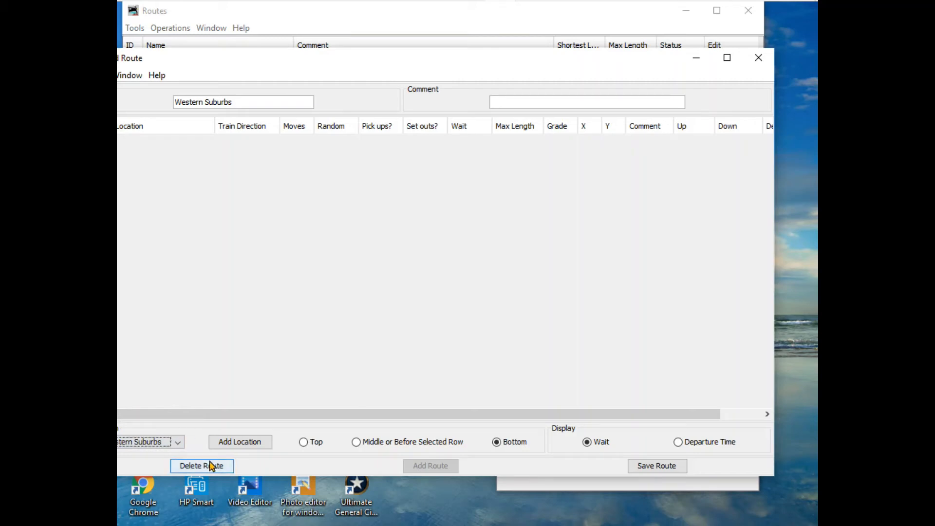
click(177, 442)
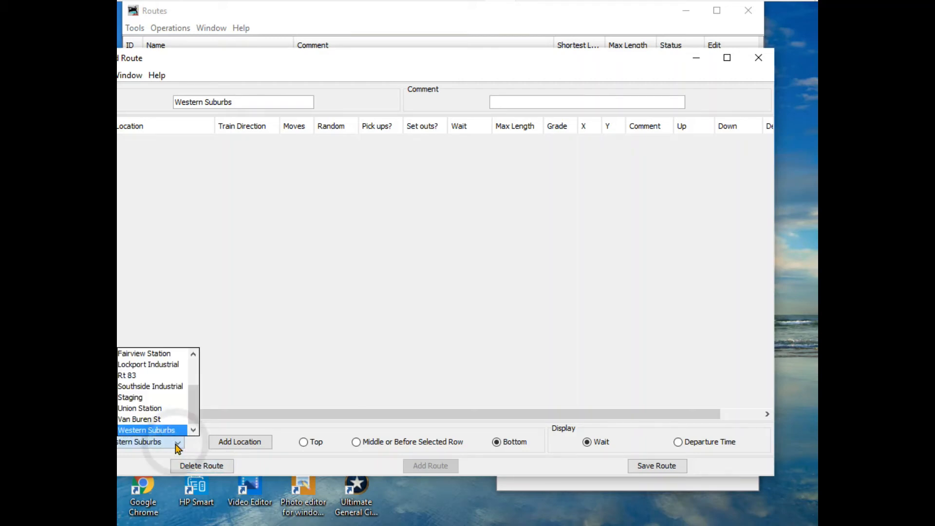
click(156, 420)
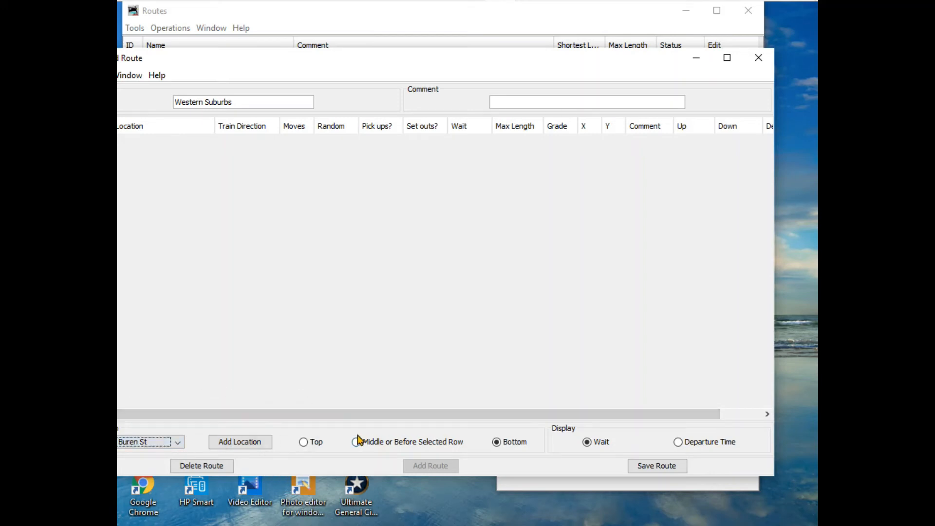
click(240, 444)
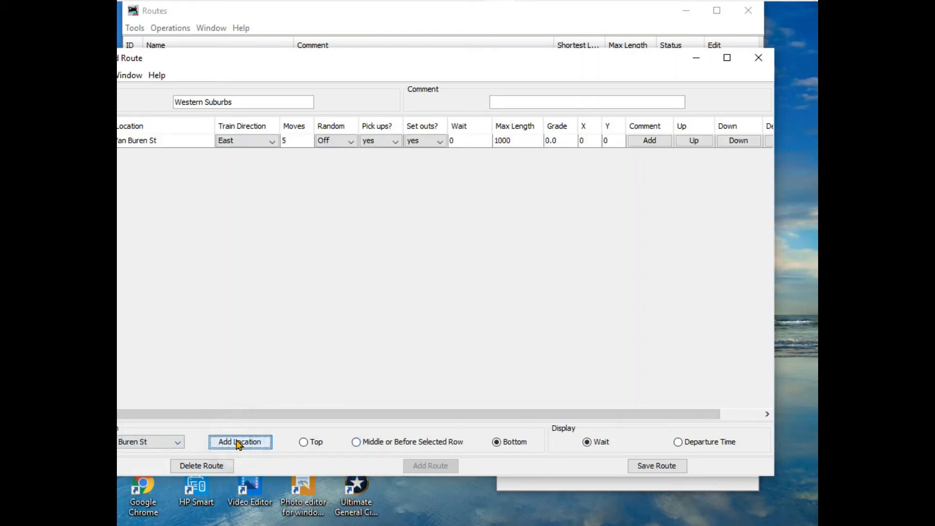
- Add the Western Suburbs location as the second stop of the Western Suburbs route
click(168, 442)
click(160, 428)
click(233, 446)
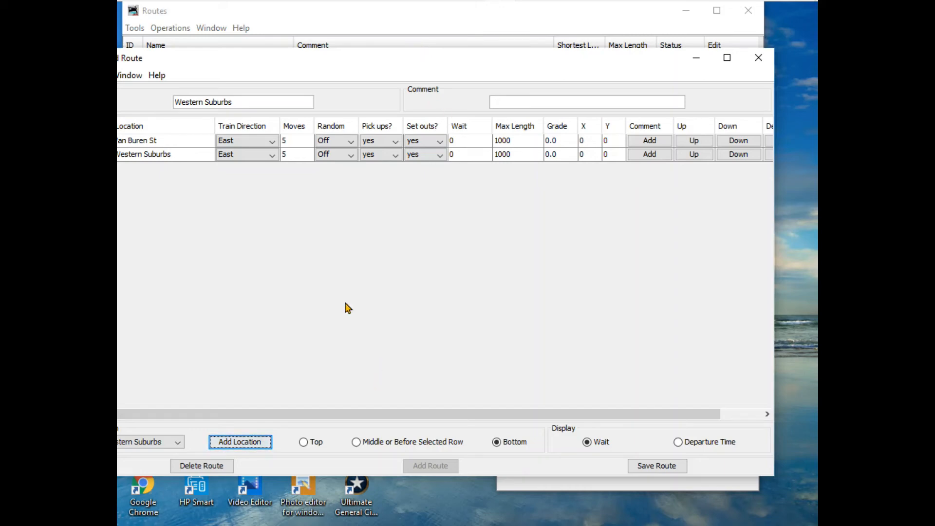
- Add Van Buren St again as the final location of the Western Suburbs route, save the route and close its window
click(177, 443)
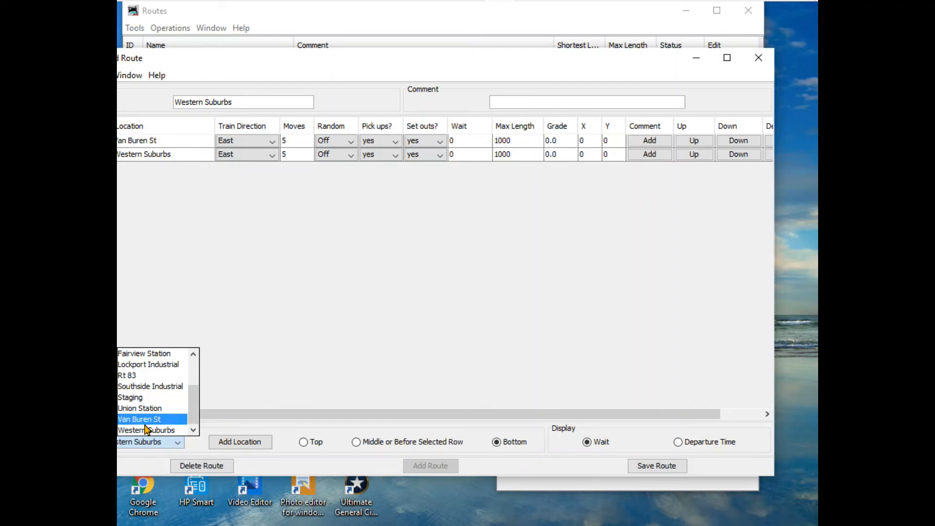
click(141, 408)
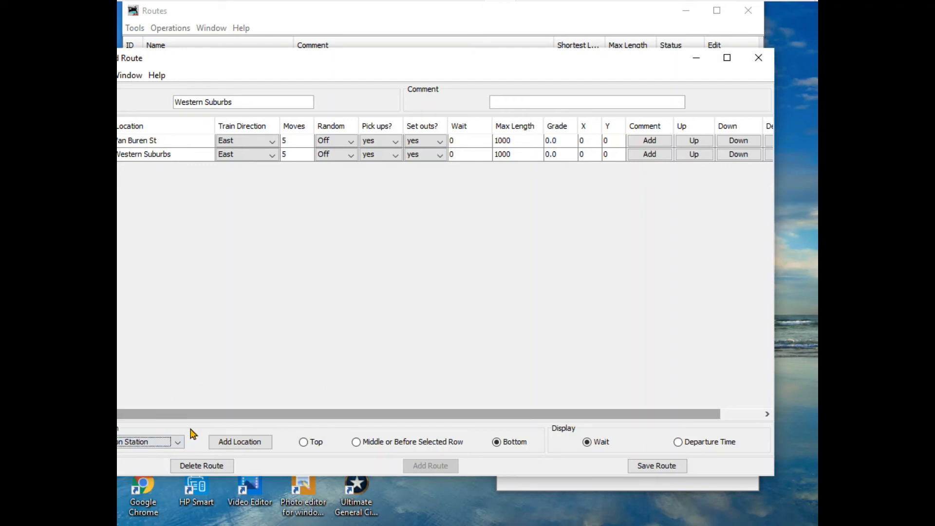
click(178, 442)
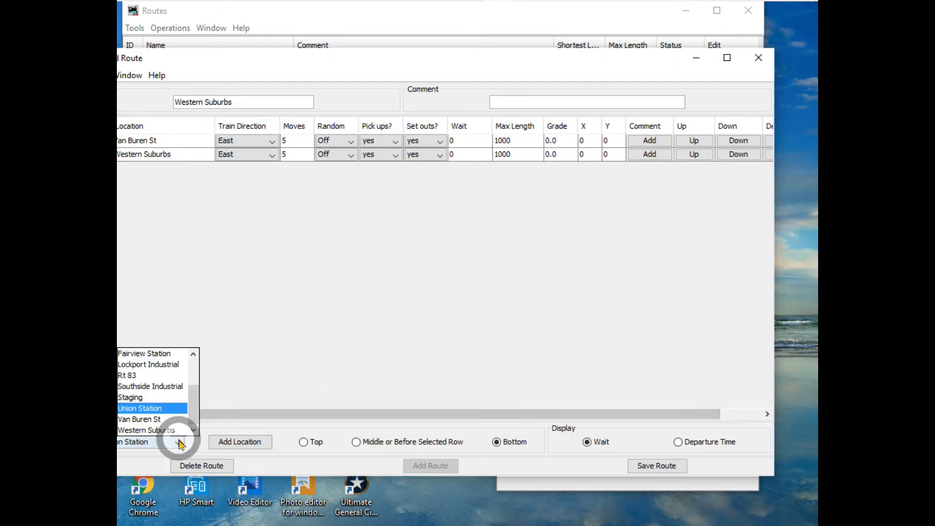
click(155, 419)
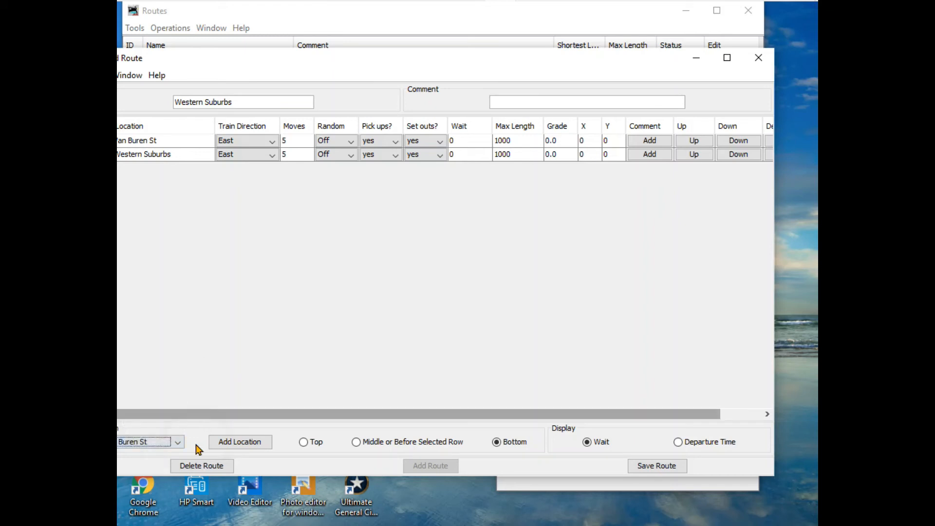
click(242, 442)
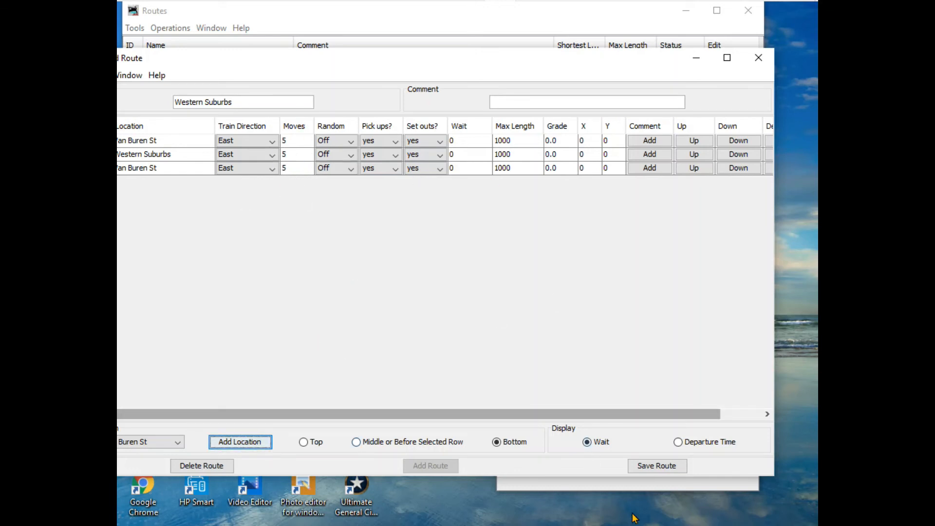
click(656, 466)
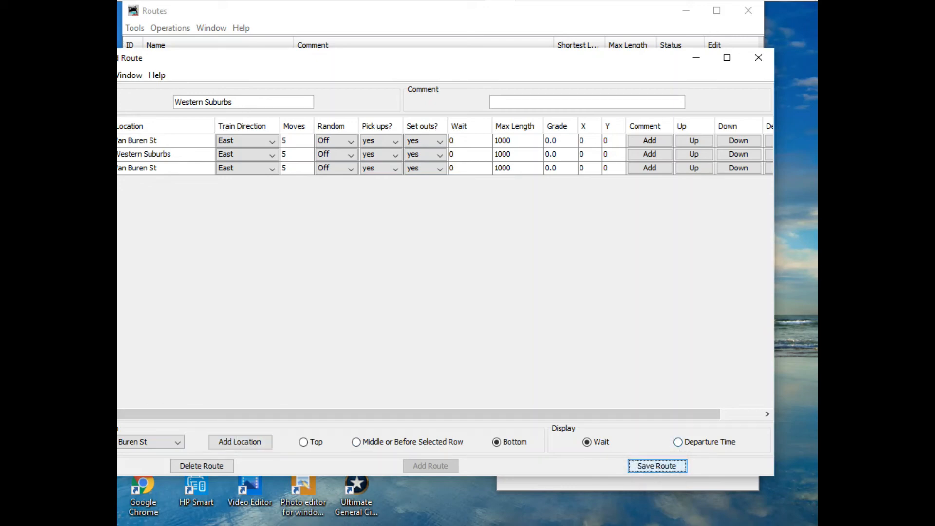
click(758, 58)
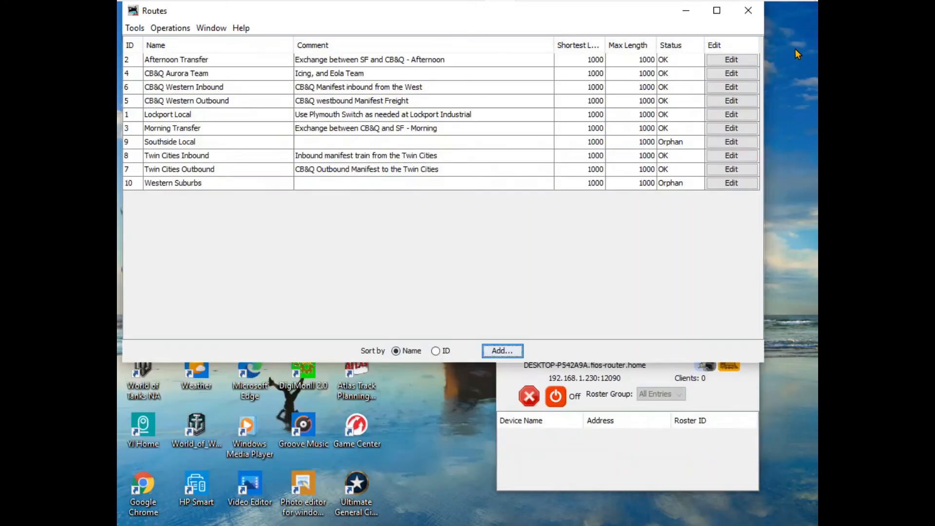